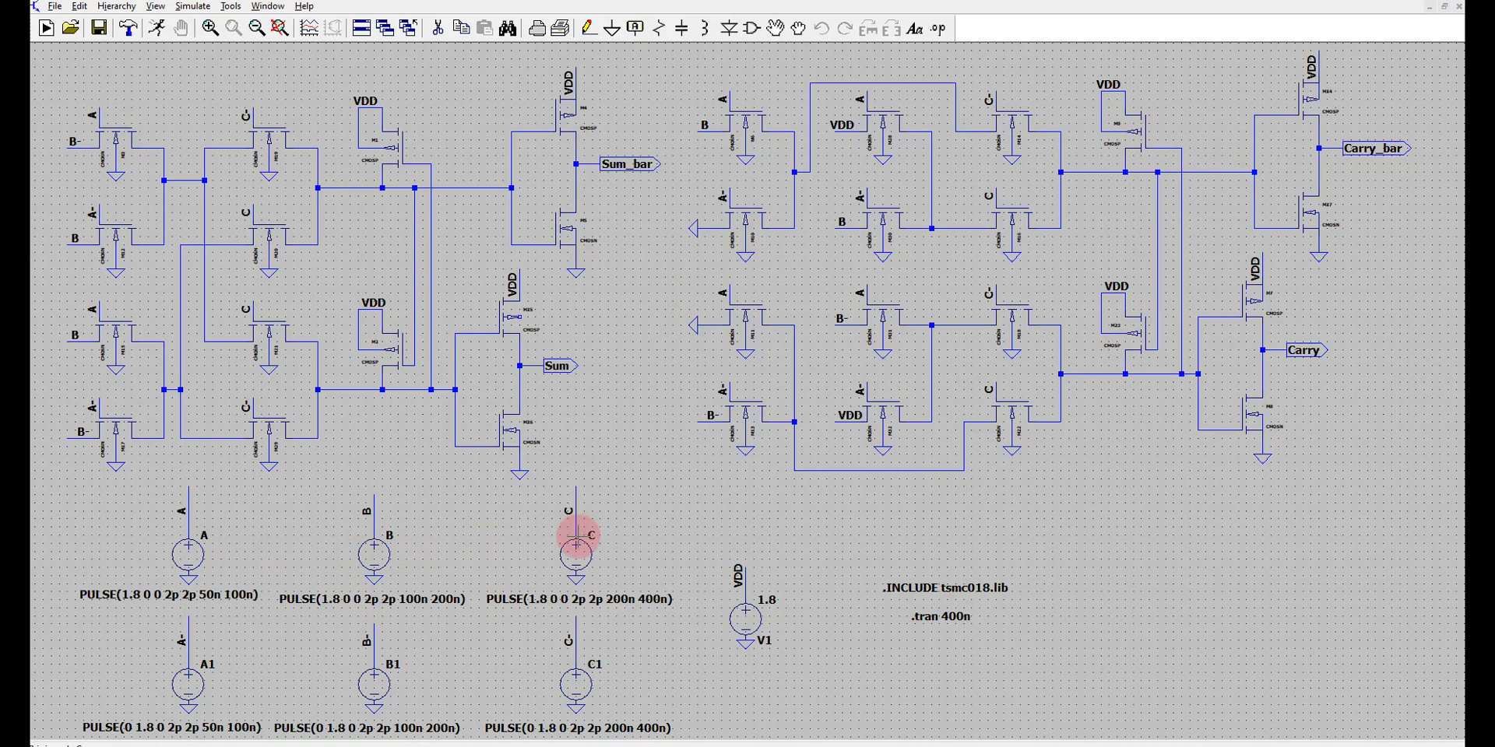
# Review the pulse settings of voltage sources A, A1 and B, keeping A1's delay at 0
pyautogui.rightClick(204, 557)
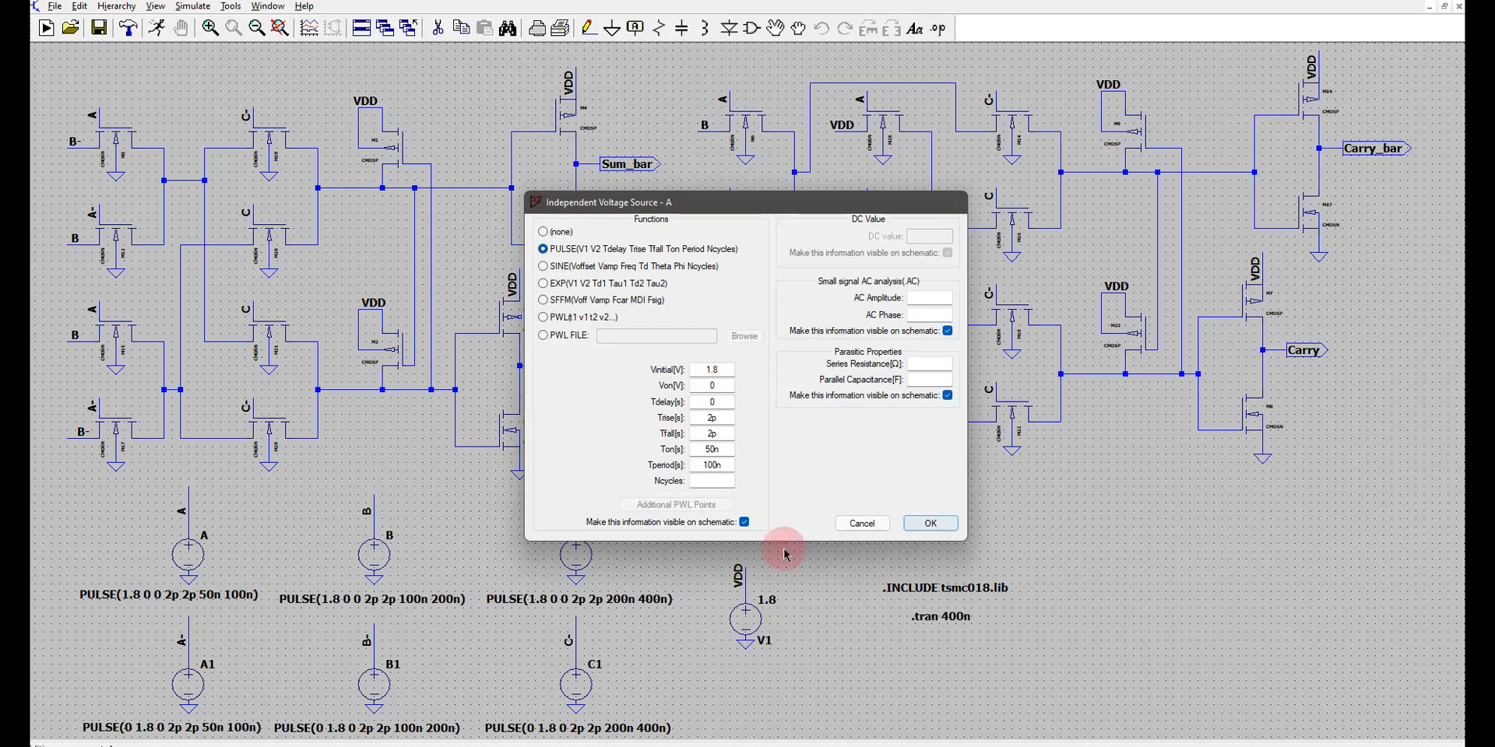
pyautogui.click(931, 523)
pyautogui.rightClick(189, 685)
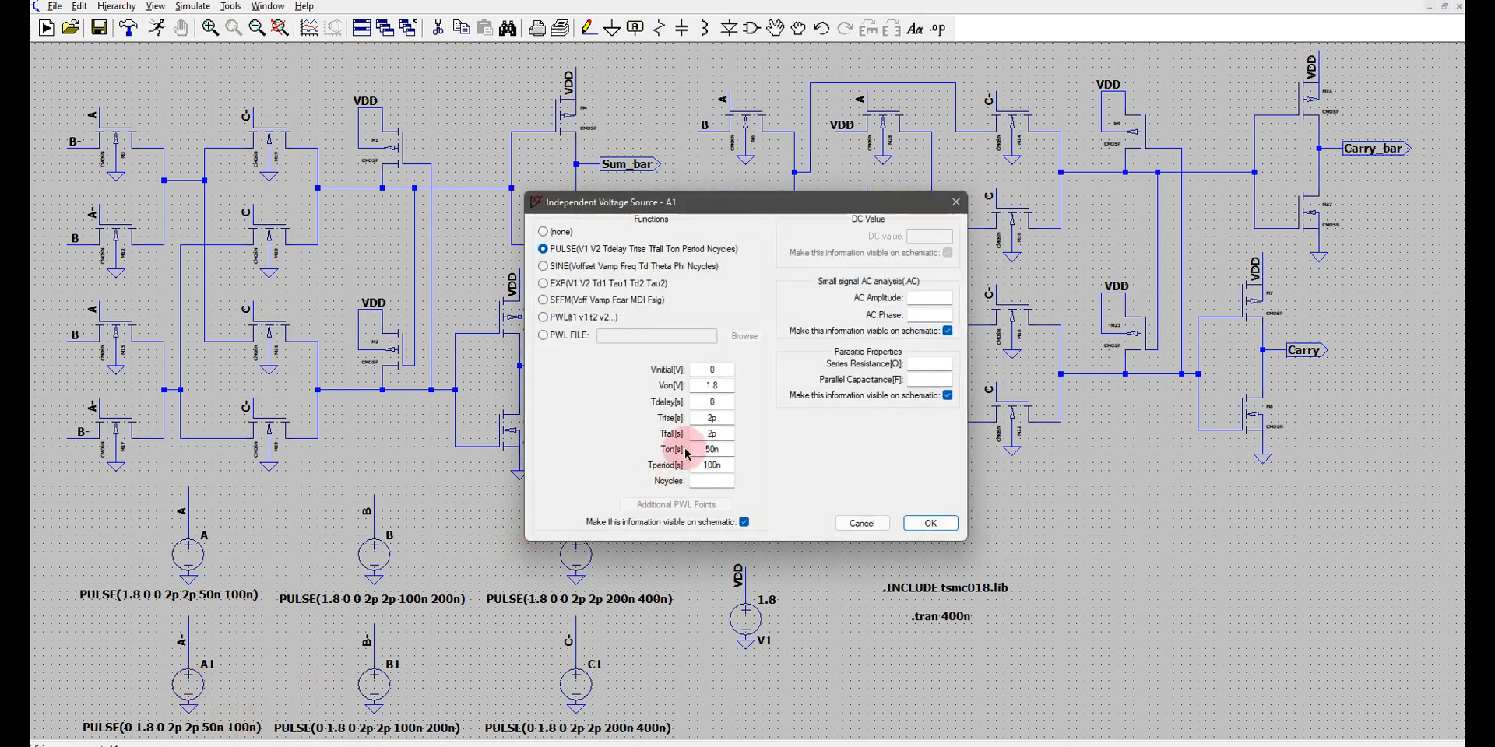
pyautogui.click(714, 403)
pyautogui.write('0')
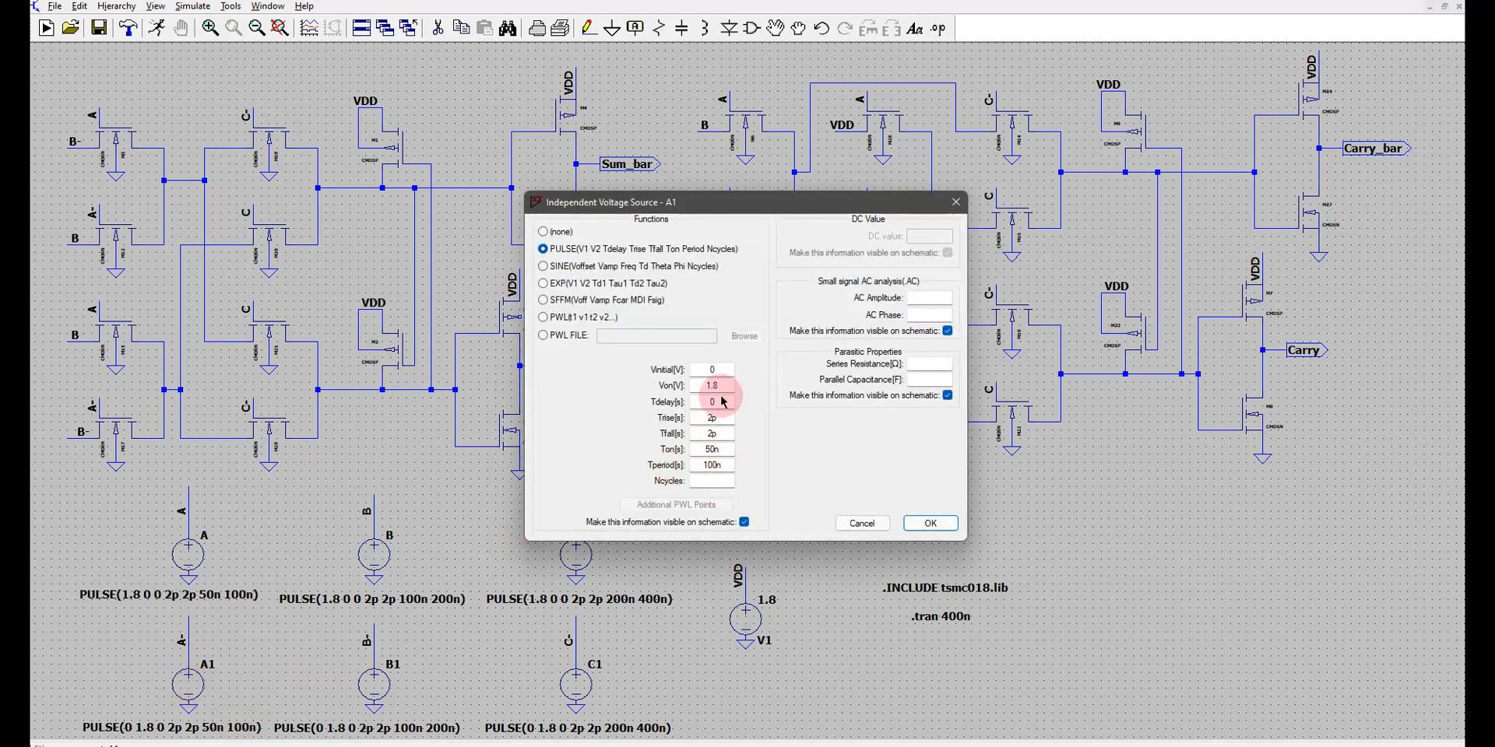
pyautogui.click(726, 374)
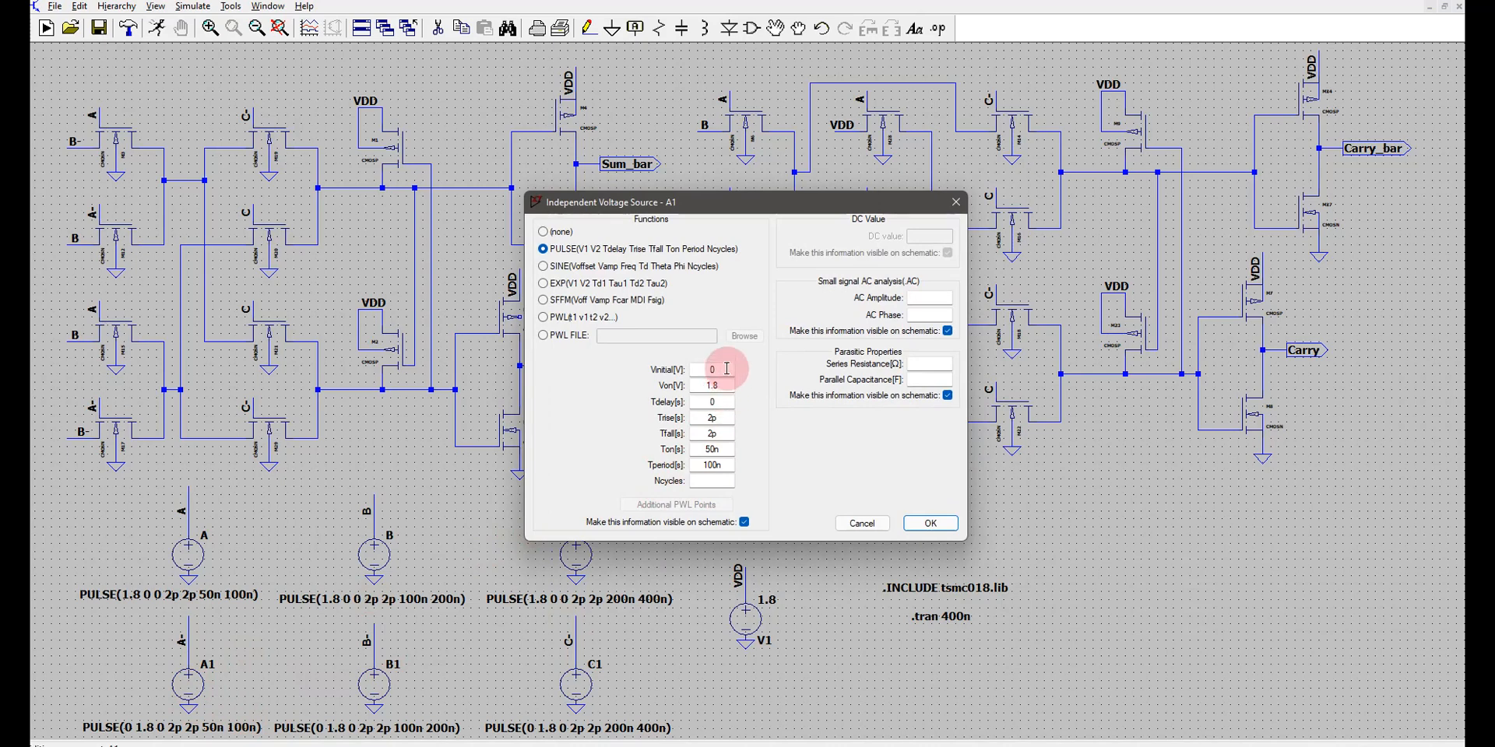
pyautogui.click(723, 387)
pyautogui.click(945, 524)
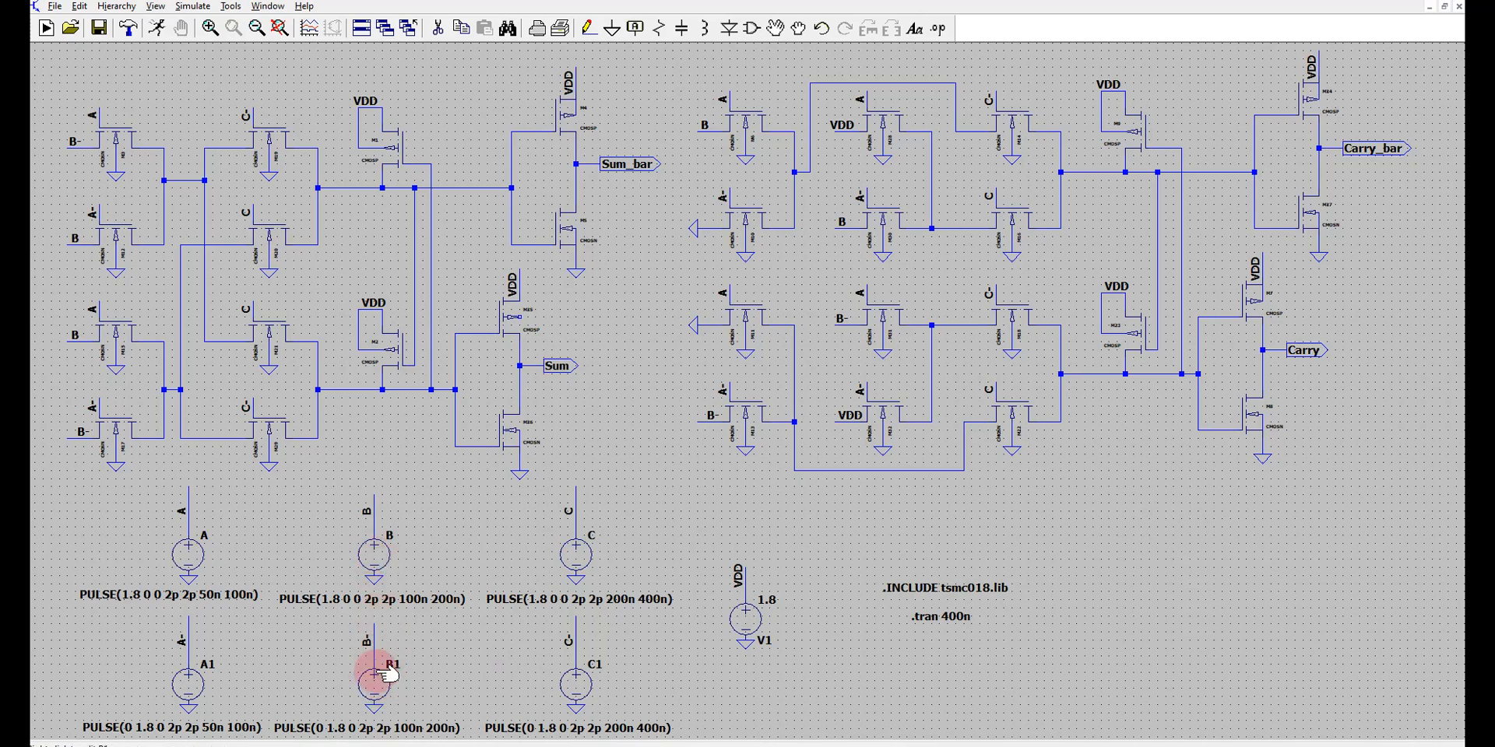
pyautogui.rightClick(377, 578)
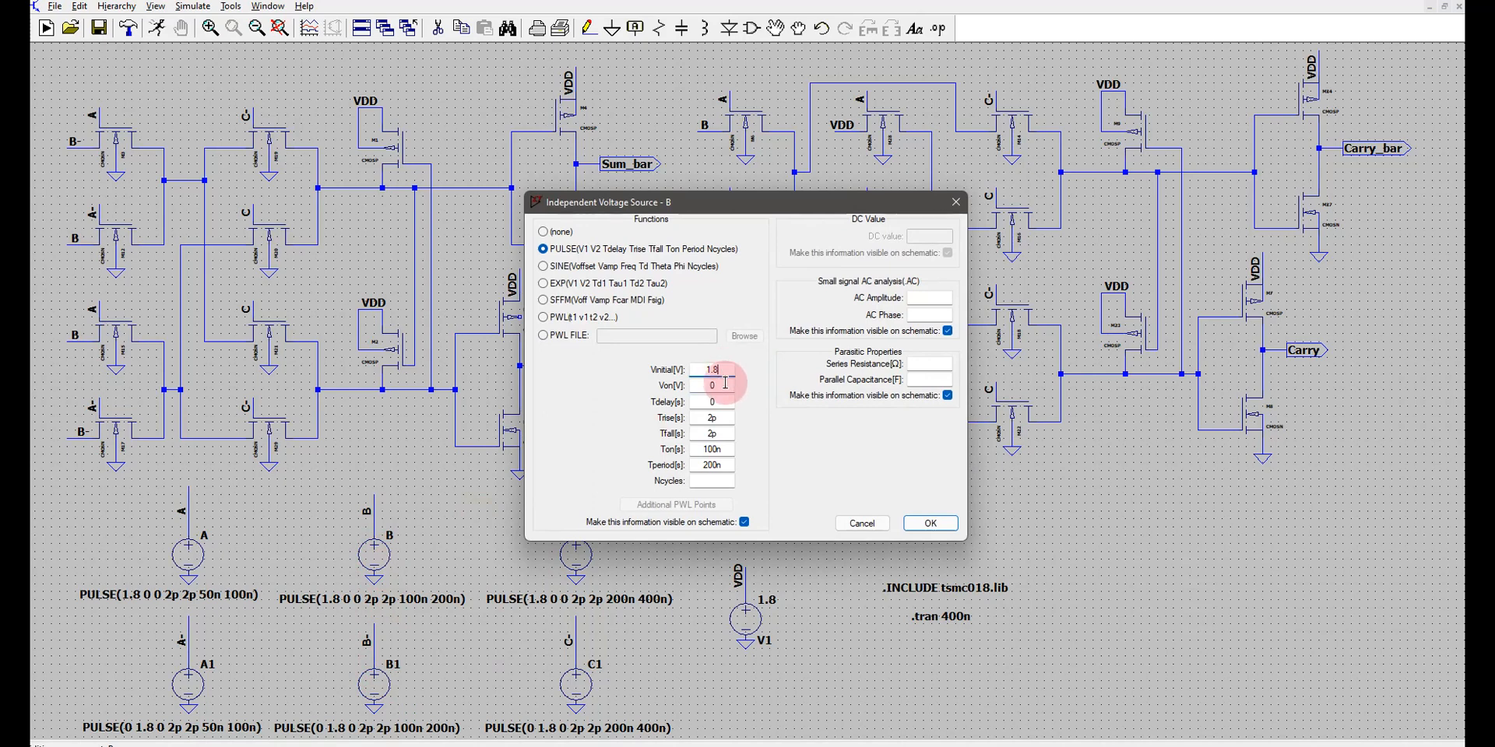
pyautogui.click(938, 524)
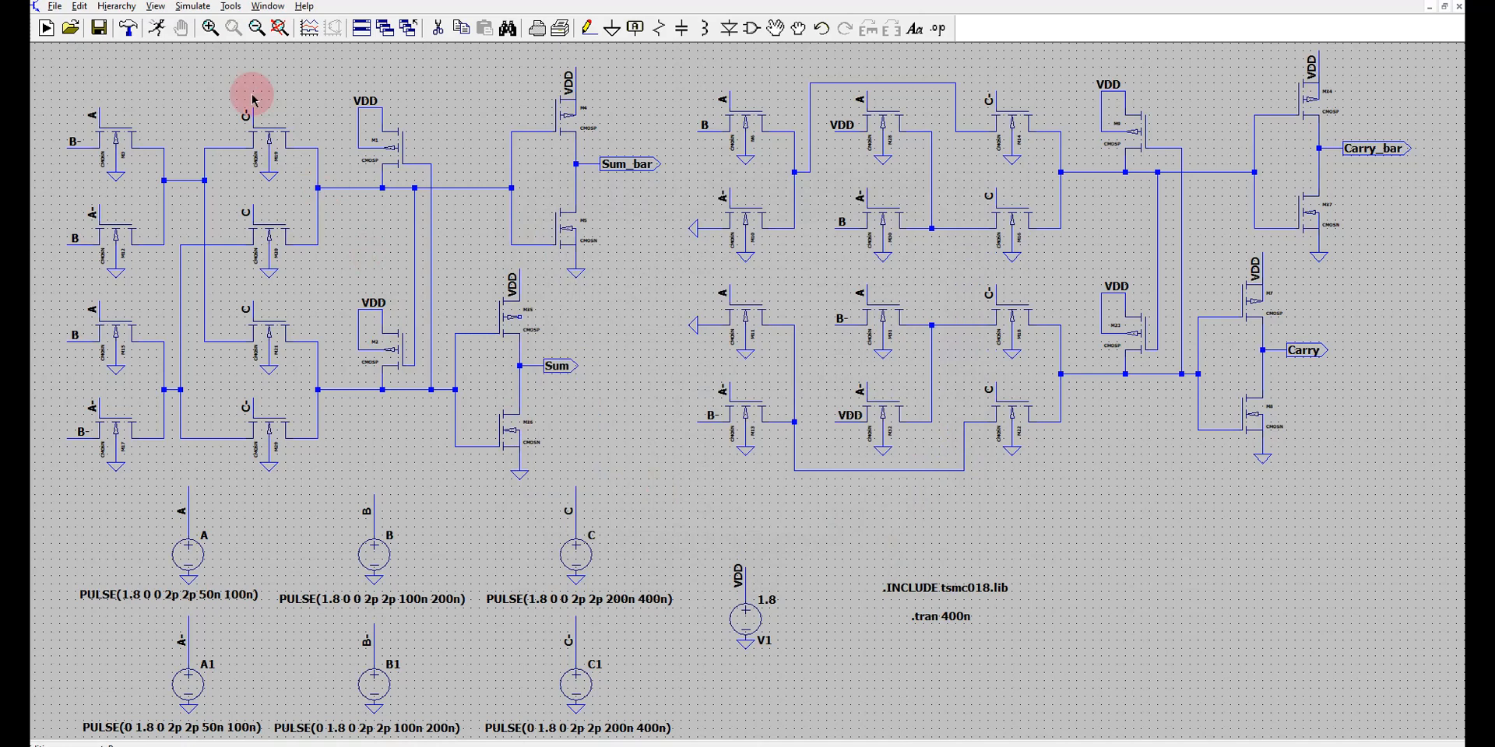
# Run the transient simulation and plot the voltages of inputs A, B and C
pyautogui.click(163, 29)
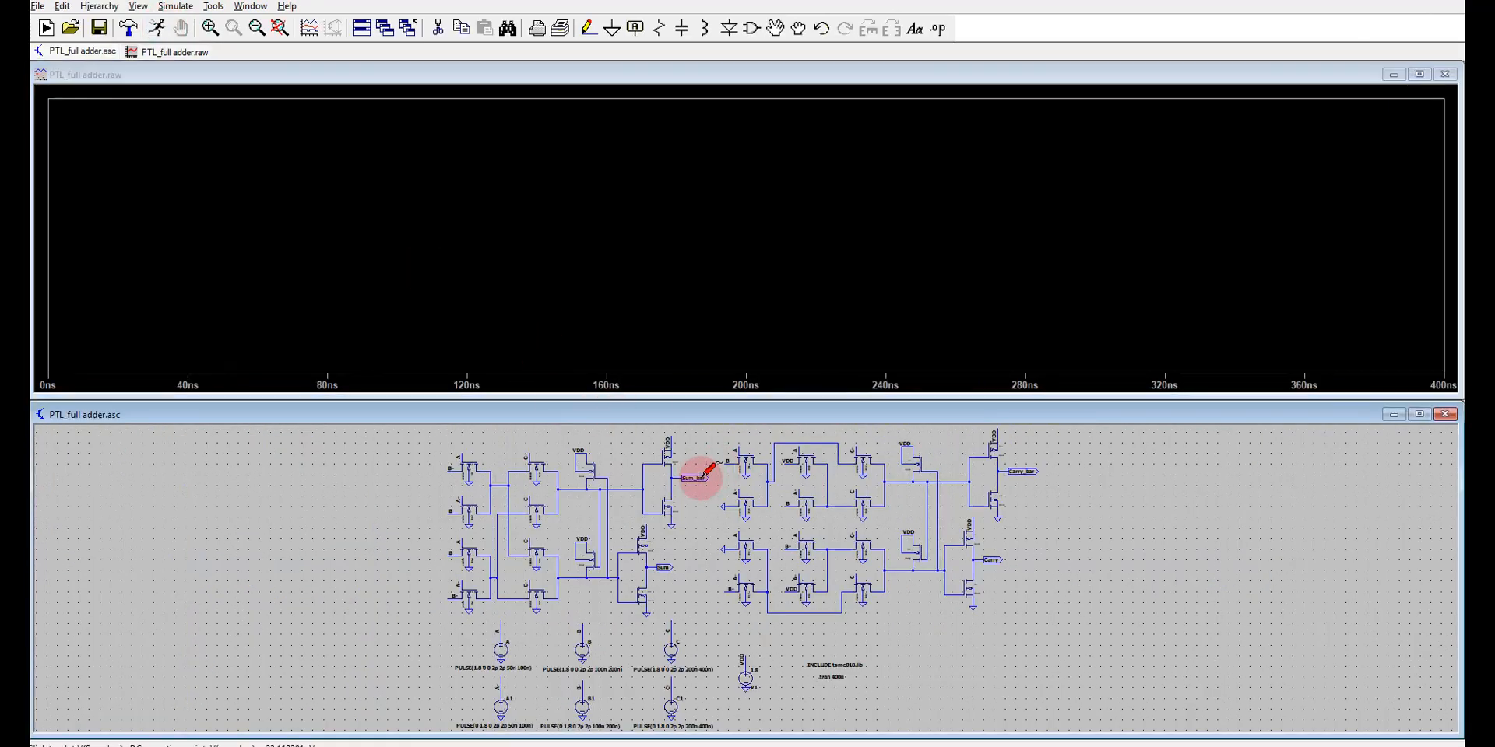
pyautogui.click(461, 456)
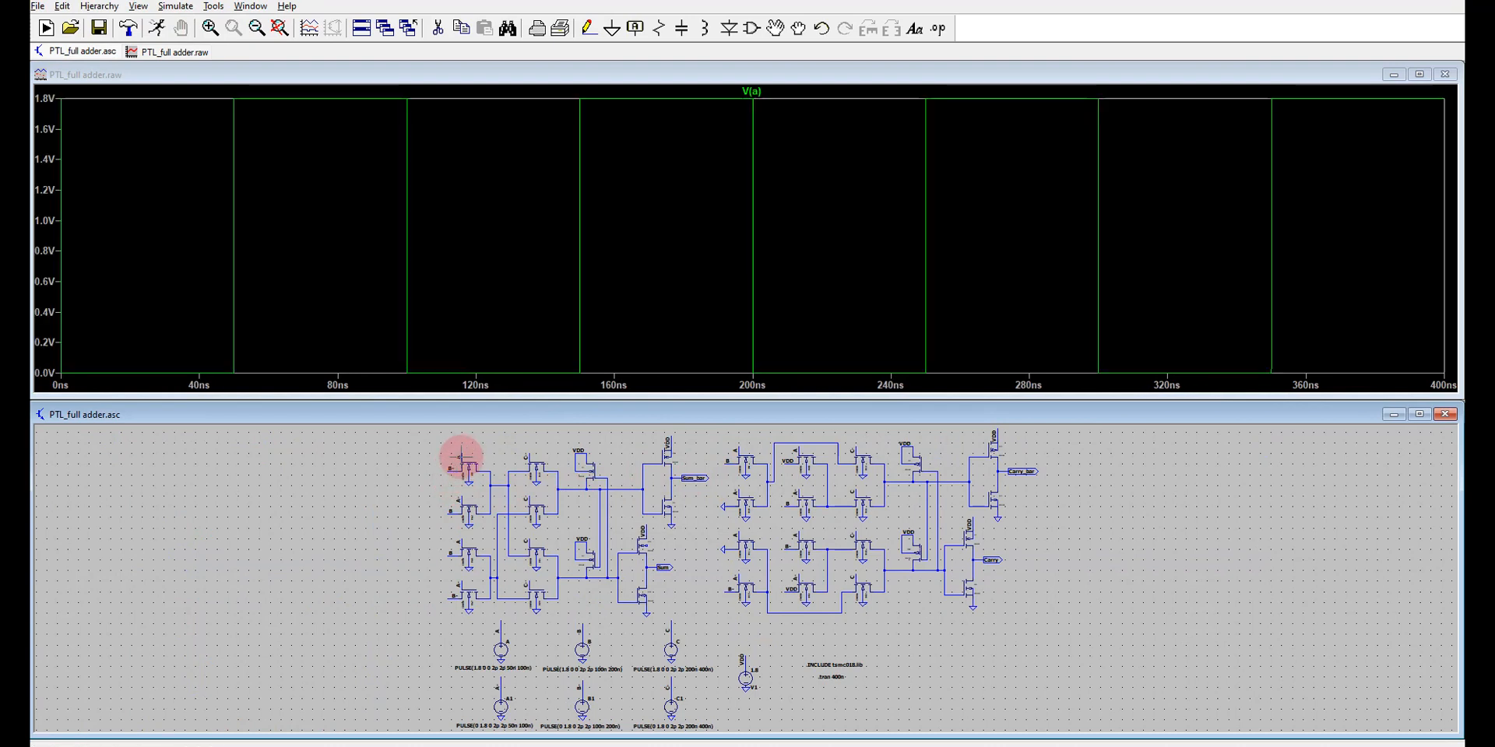
pyautogui.click(451, 507)
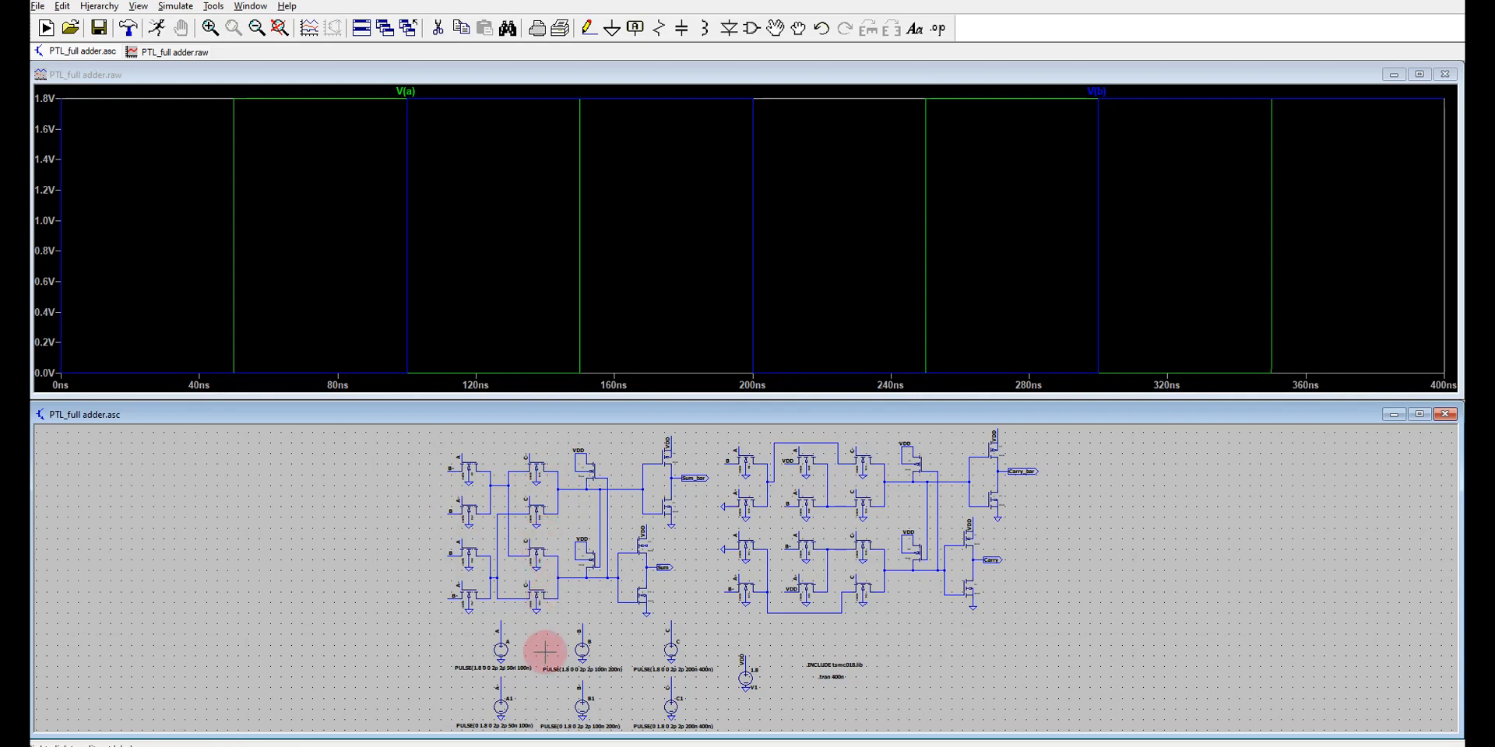
pyautogui.click(673, 627)
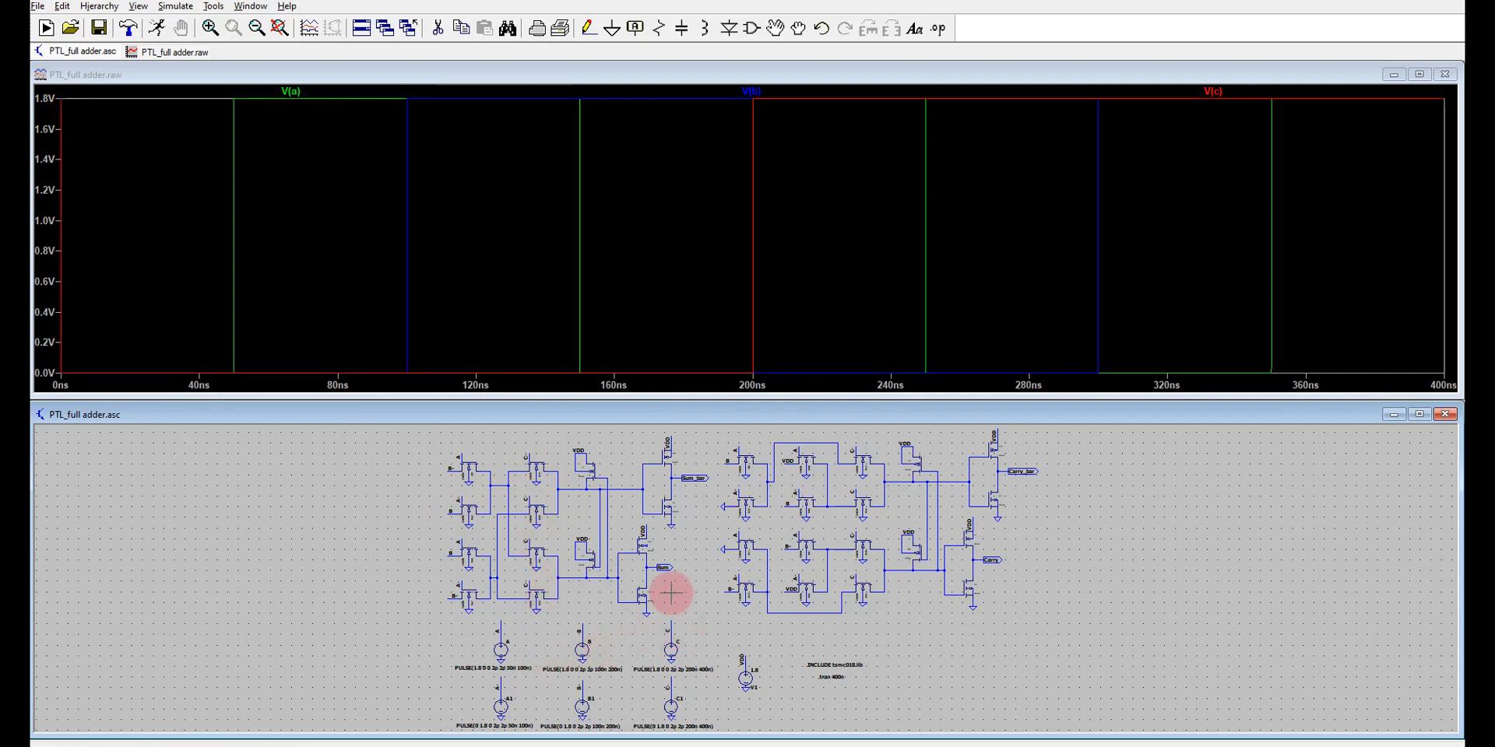
# Add the Sum_bar, Sum and Carry output voltages to the plot and maximize the waveform window
pyautogui.click(695, 476)
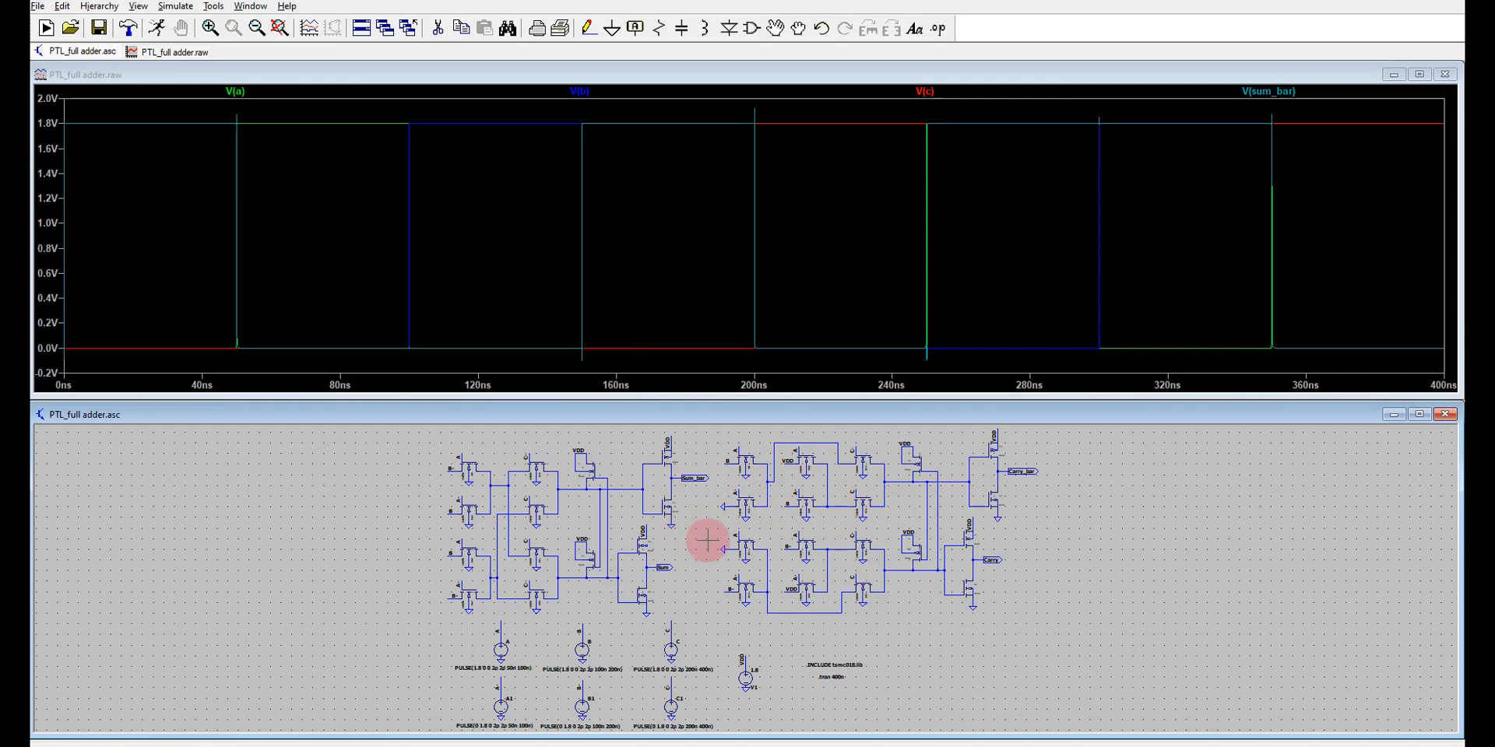
pyautogui.click(664, 566)
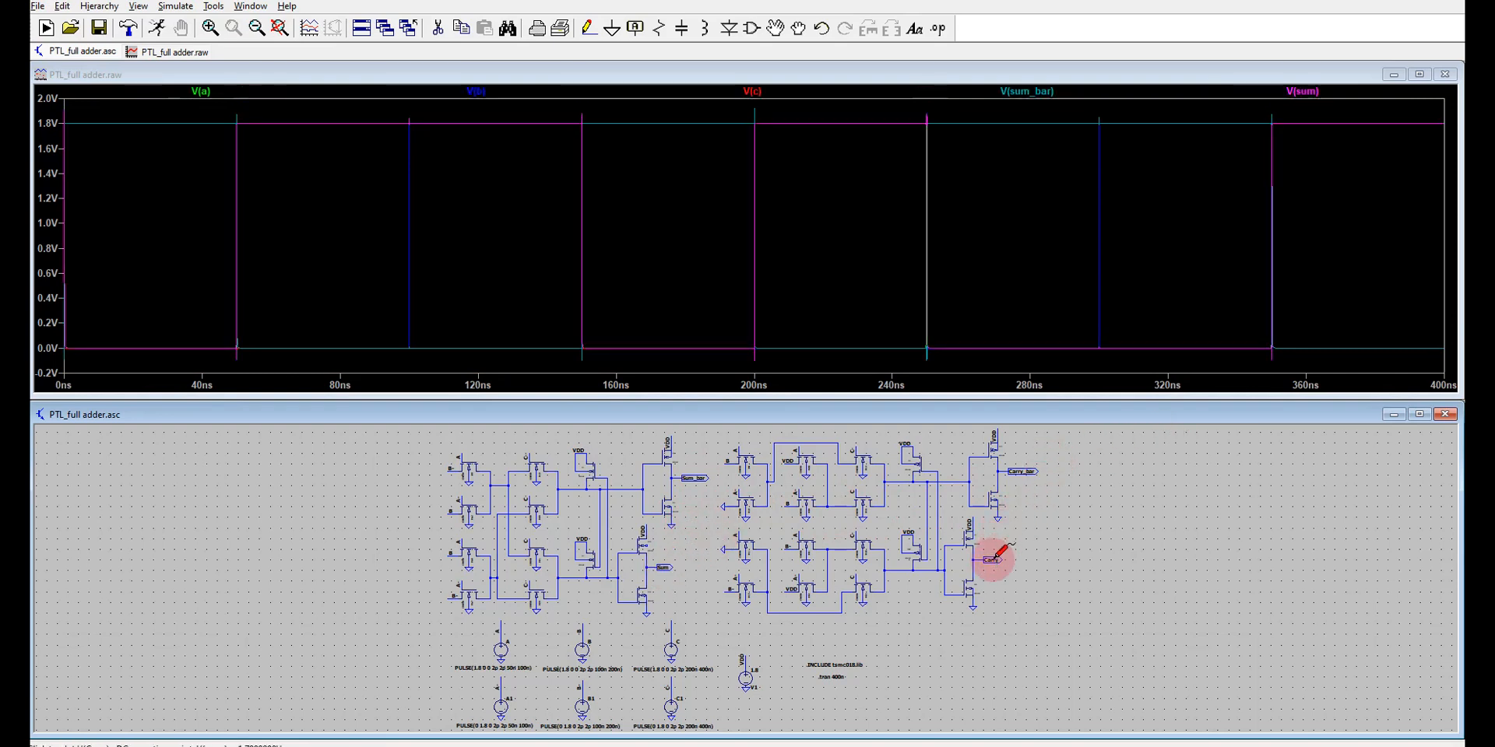
pyautogui.click(1419, 74)
# Add four empty plot panes above the pane that holds the traces
pyautogui.rightClick(844, 333)
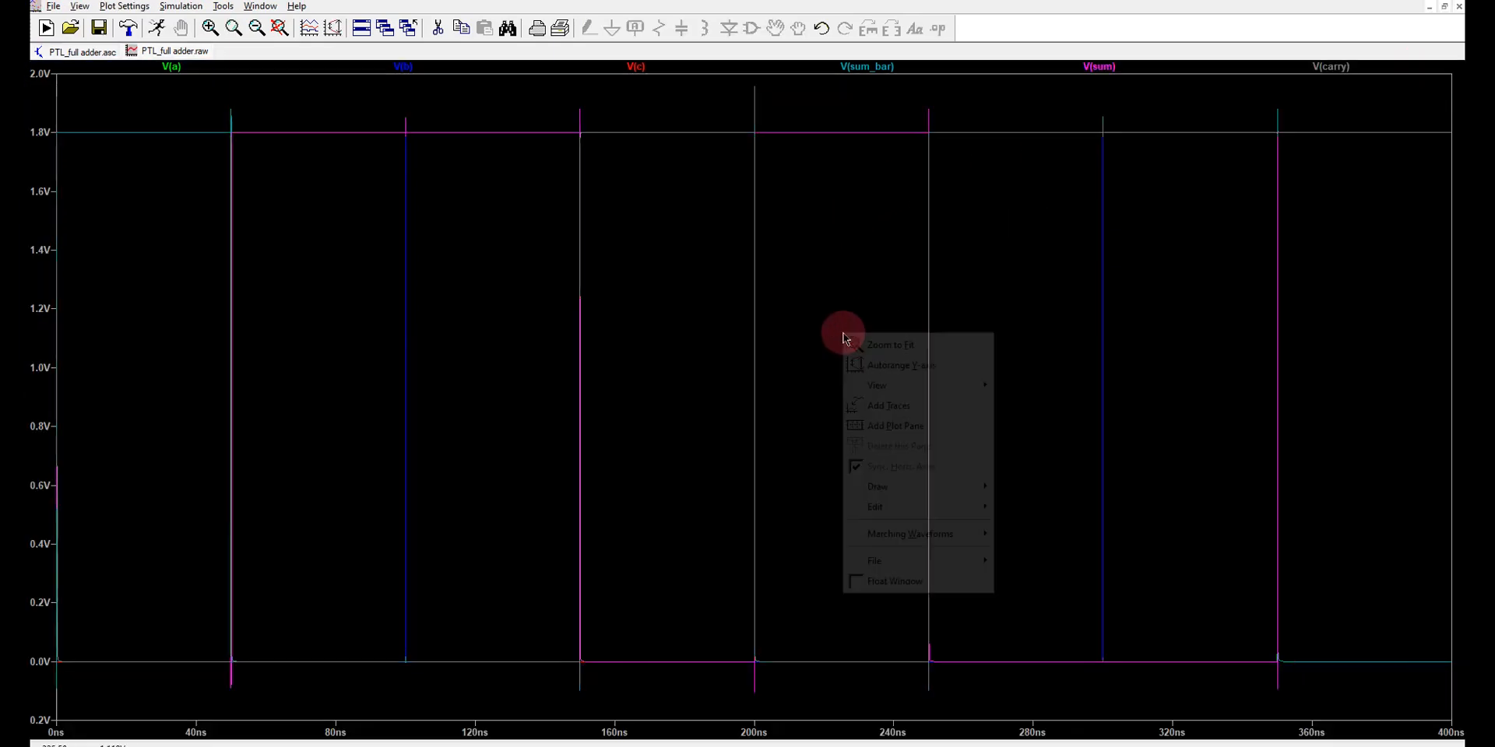
pyautogui.click(888, 426)
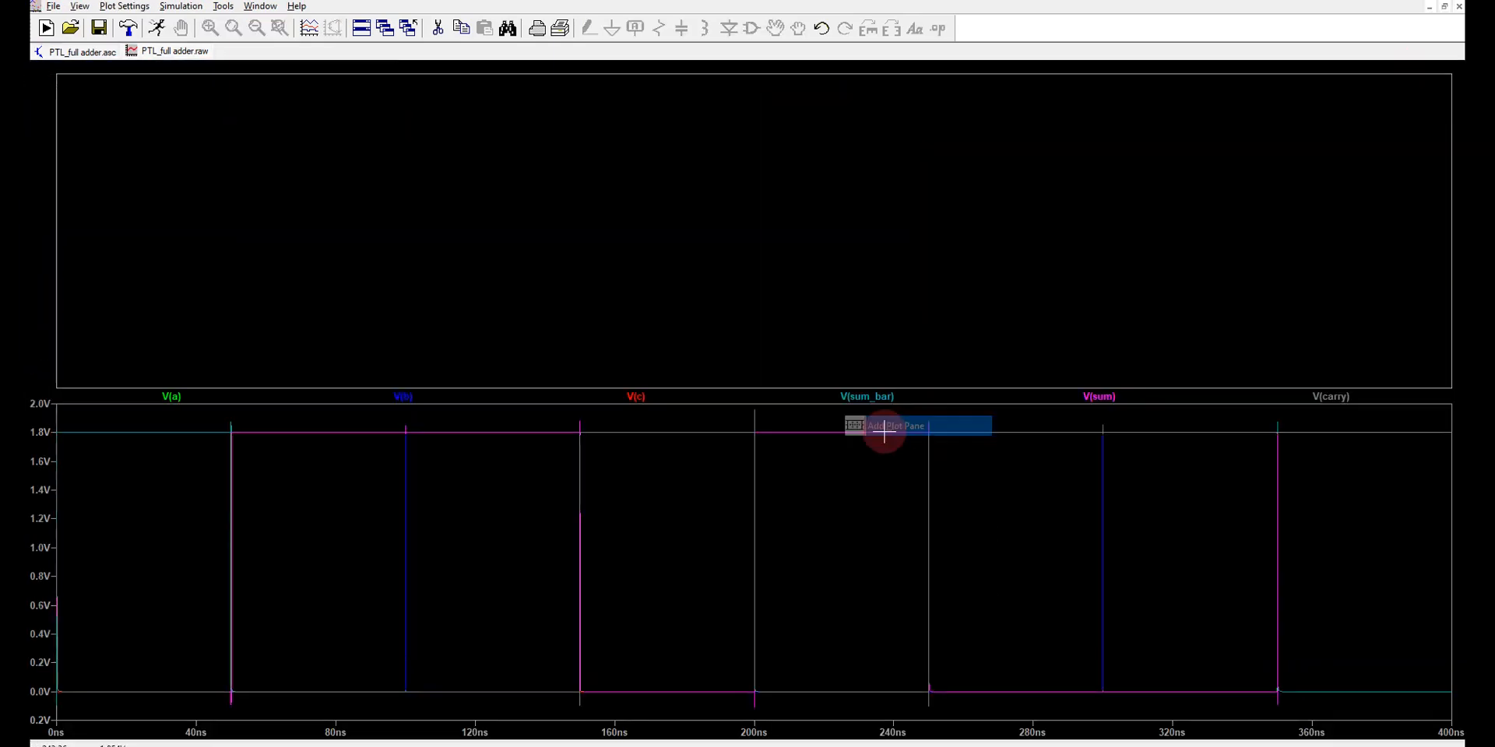
pyautogui.rightClick(860, 481)
pyautogui.click(919, 572)
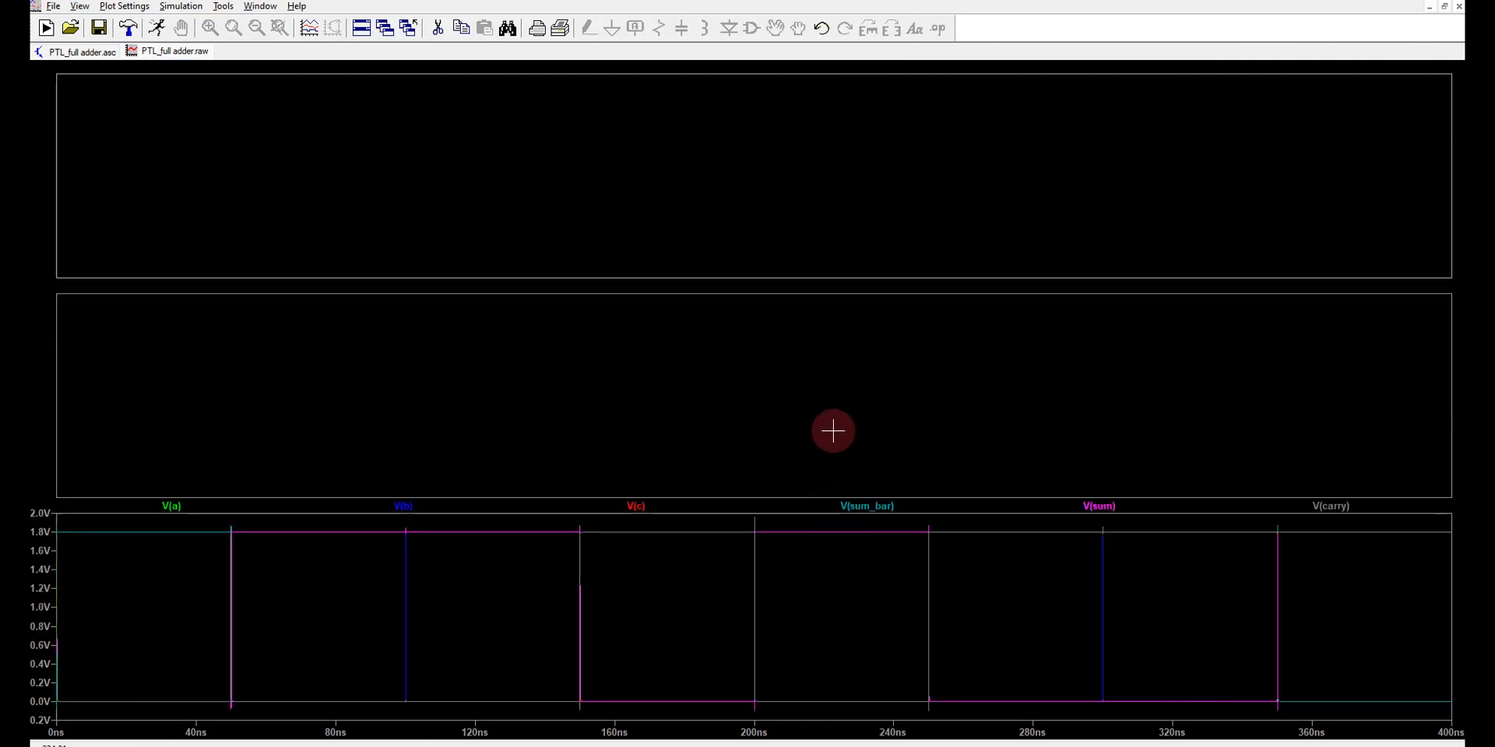
pyautogui.rightClick(830, 428)
pyautogui.click(888, 517)
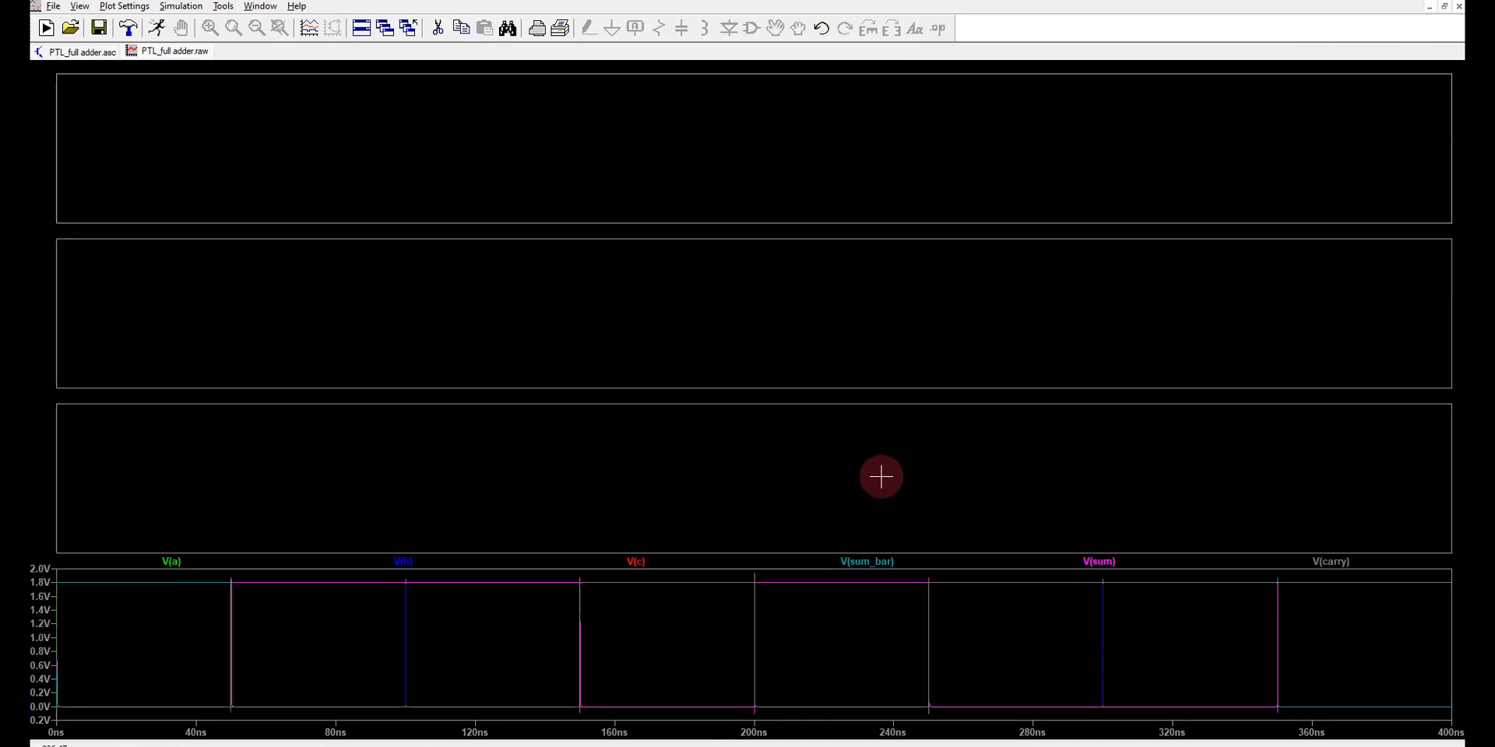
pyautogui.rightClick(880, 477)
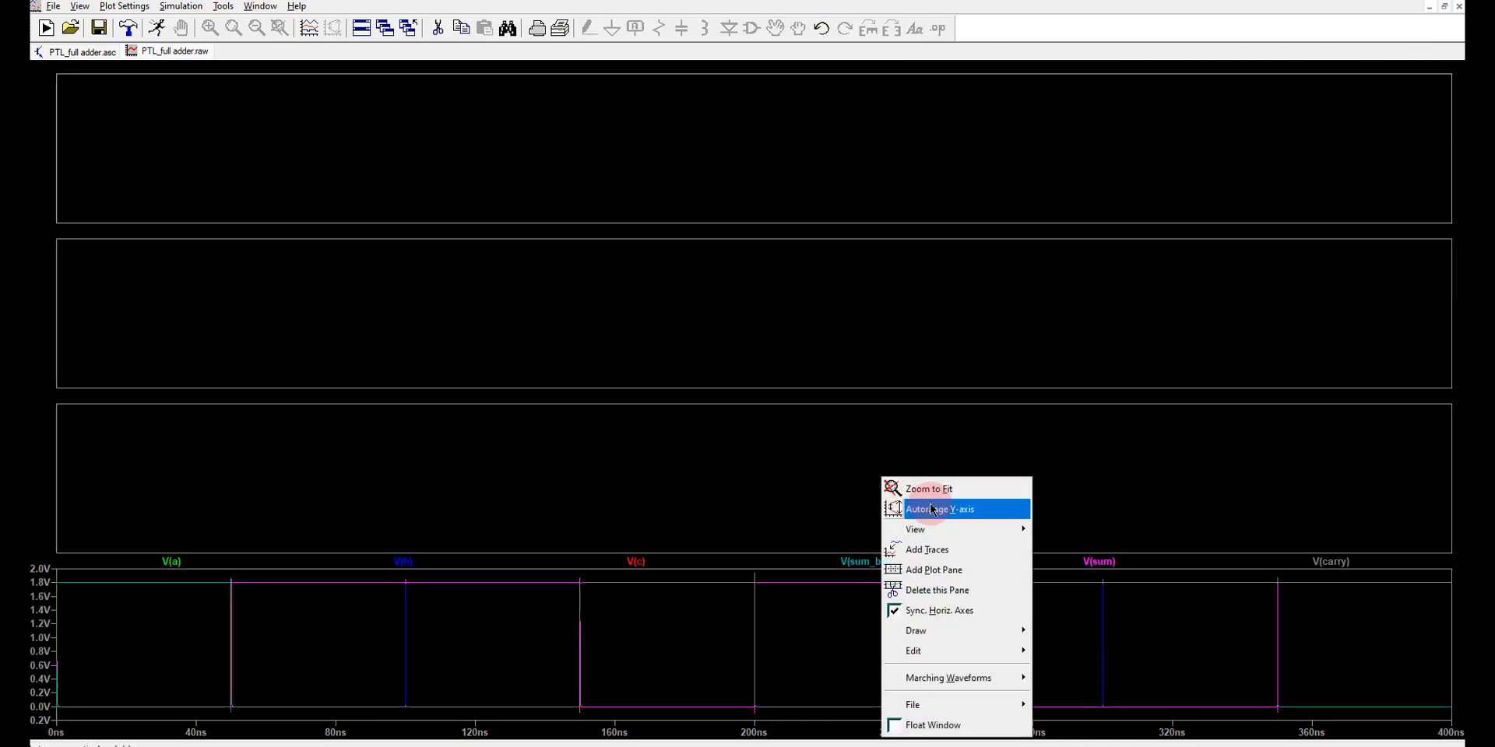
pyautogui.click(956, 570)
# Move the V(a), V(b) and V(c) traces into the first, second and third panes respectively
pyautogui.moveTo(183, 595); pyautogui.dragTo(160, 143)
pyautogui.moveTo(204, 594); pyautogui.dragTo(194, 306)
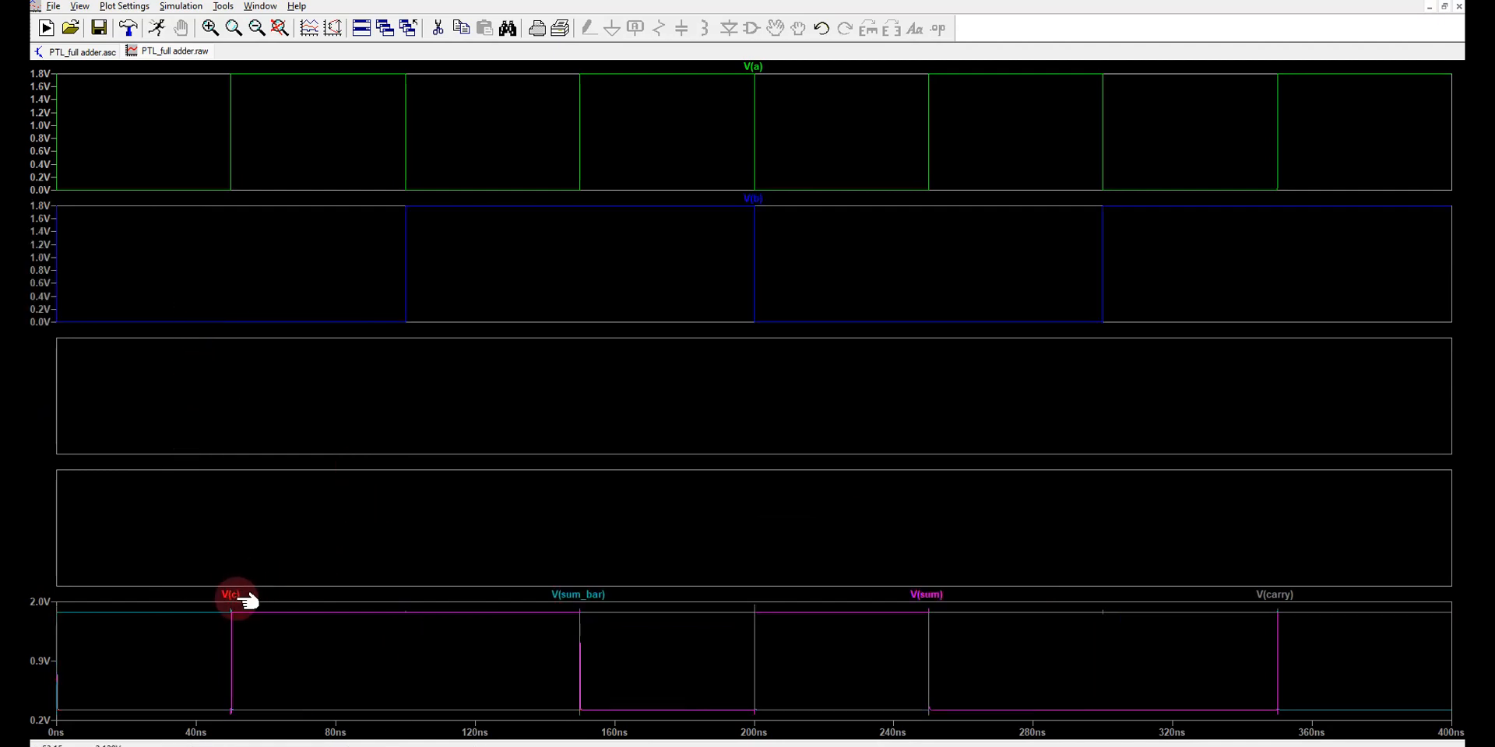
pyautogui.moveTo(239, 598); pyautogui.dragTo(233, 397)
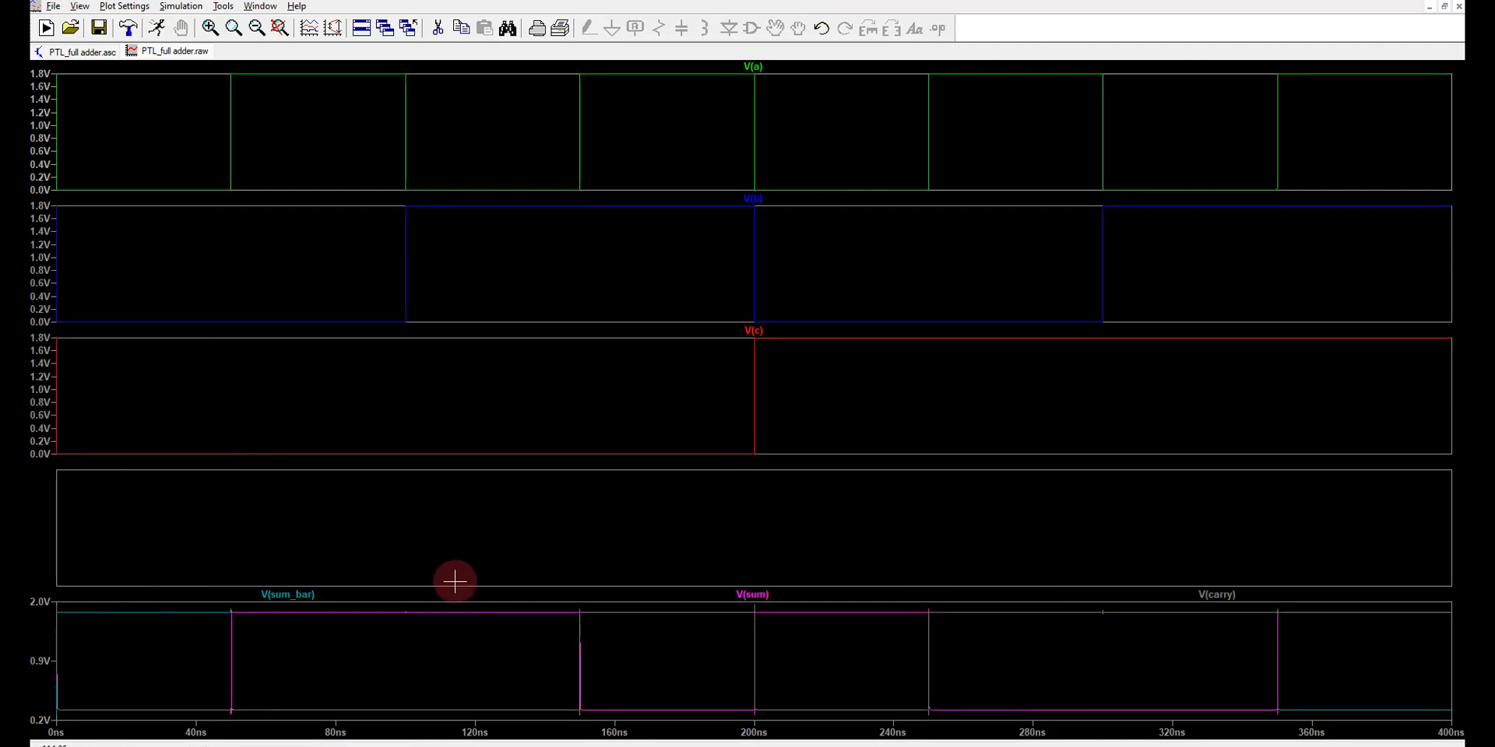
# Move the V(sum) and V(sum_bar) traces together into the fourth pane, leaving V(carry) in the last, and return to the schematic
pyautogui.moveTo(757, 595); pyautogui.dragTo(683, 517)
pyautogui.moveTo(417, 594); pyautogui.dragTo(364, 535)
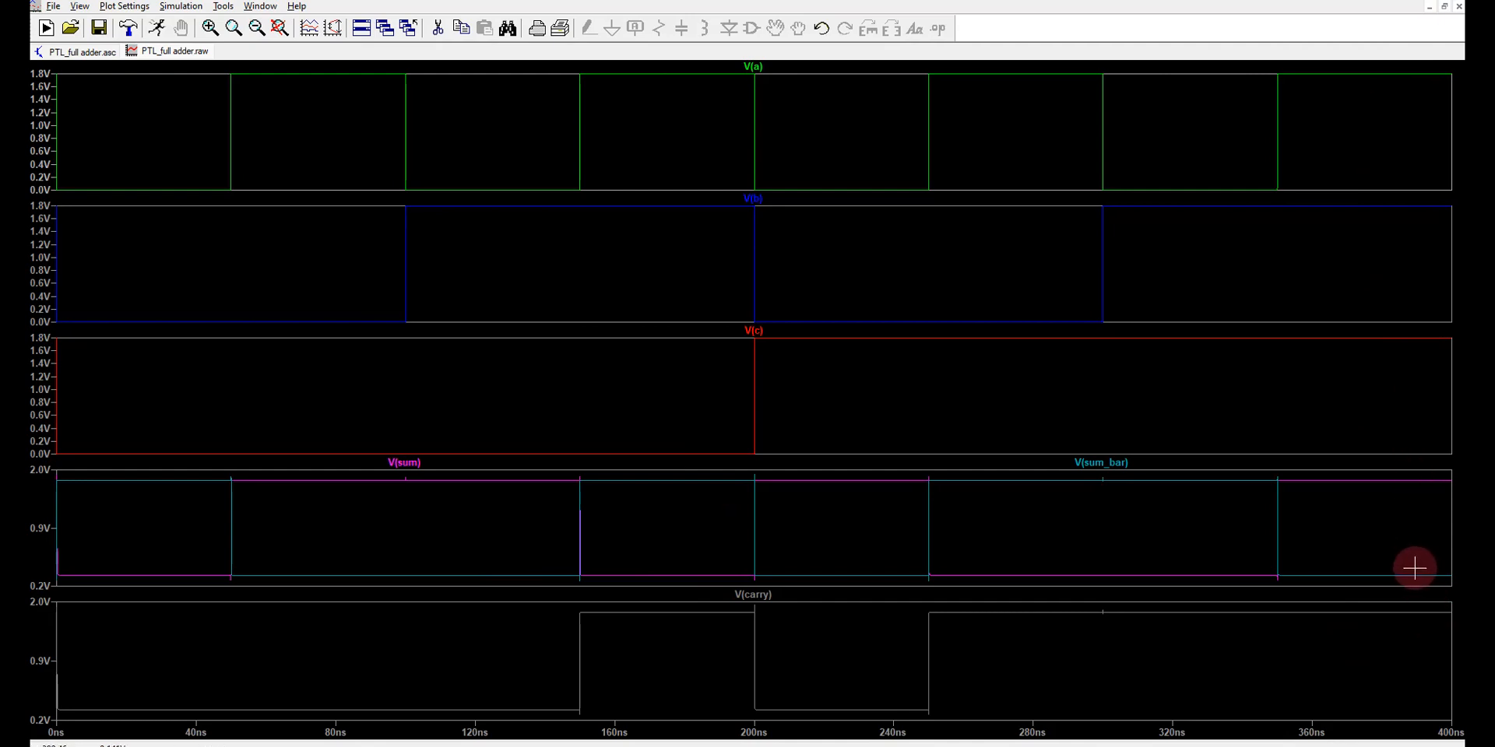
pyautogui.click(72, 51)
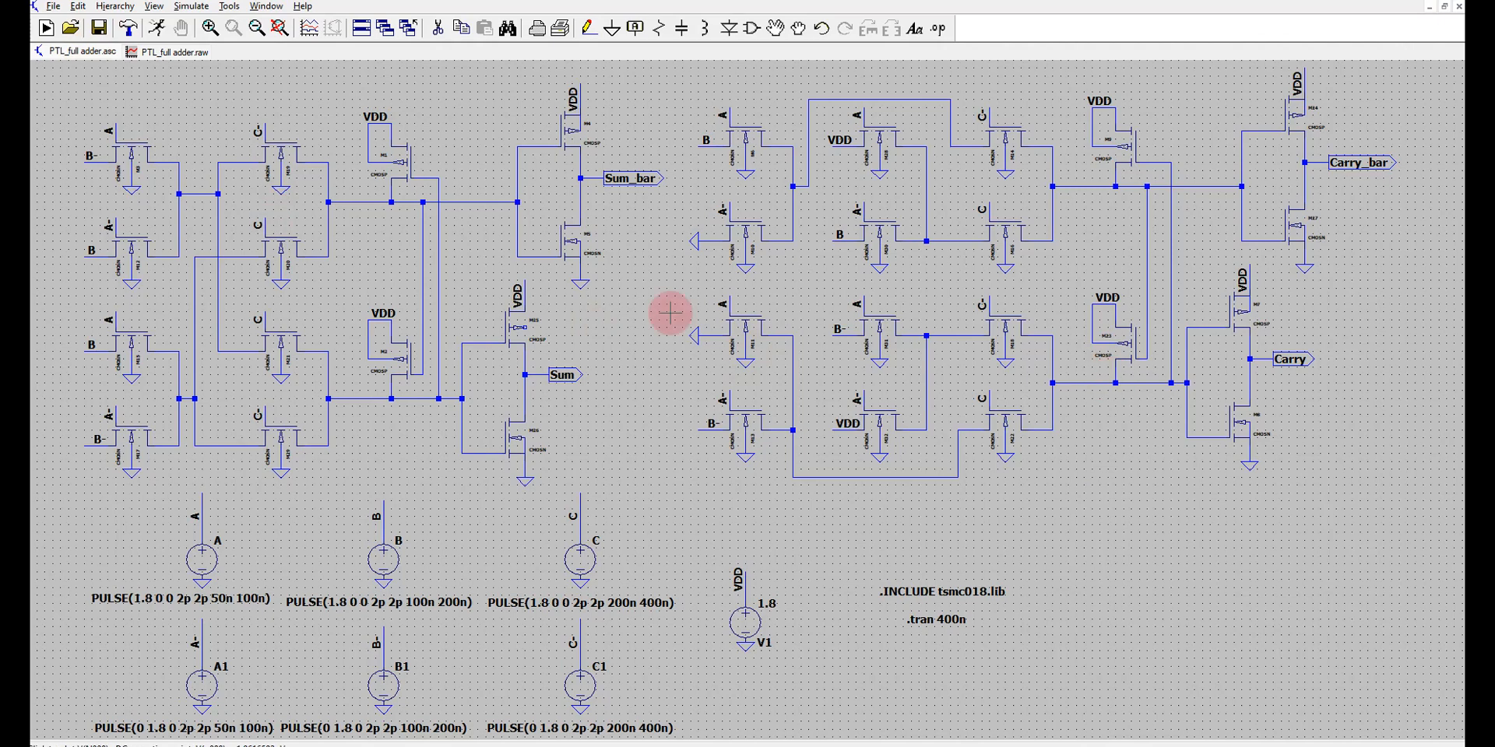